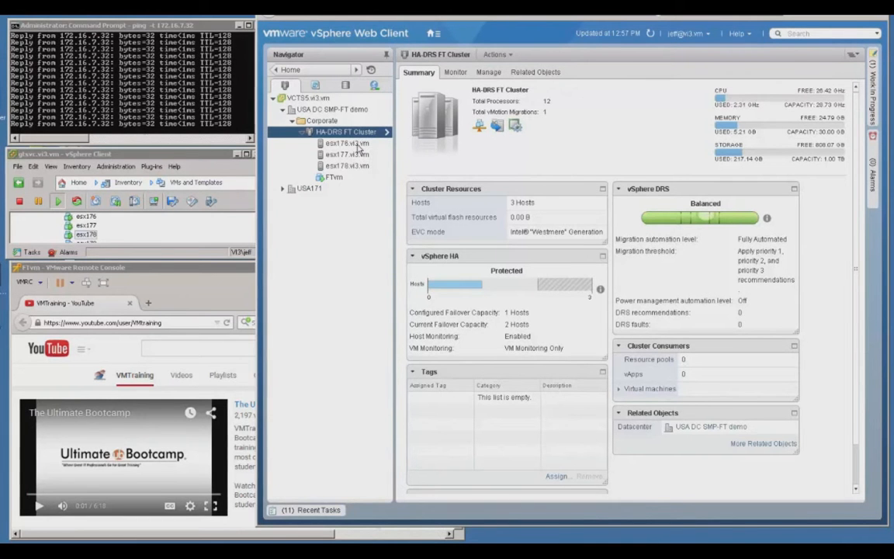
# - Examine the Fault Tolerance and legacy Fault Tolerance support of host esx176.vi3.vm, including the legacy entry's details
pyautogui.click(353, 143)
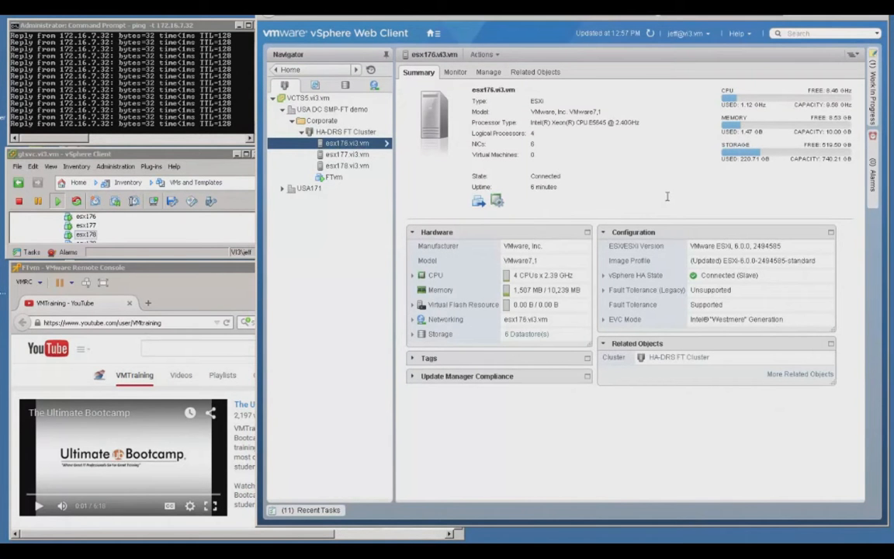
pyautogui.doubleClick(724, 305)
pyautogui.click(671, 295)
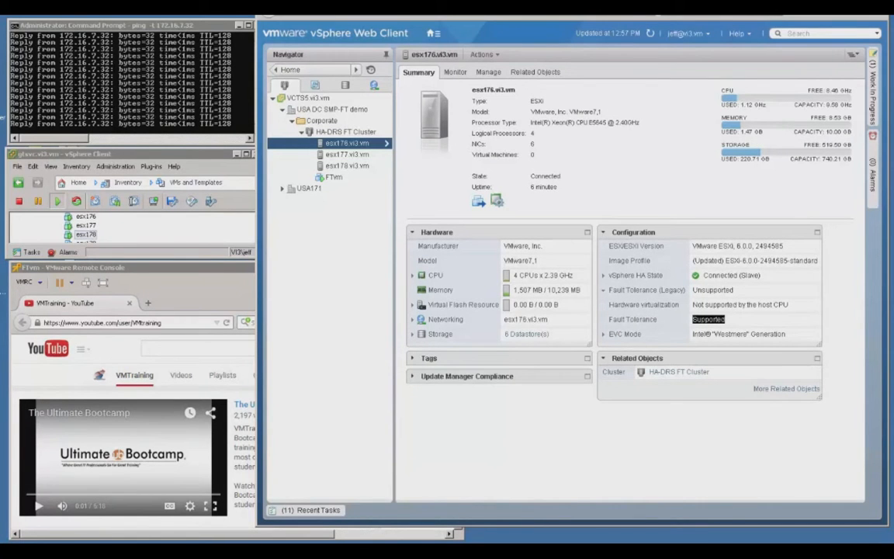
pyautogui.click(603, 290)
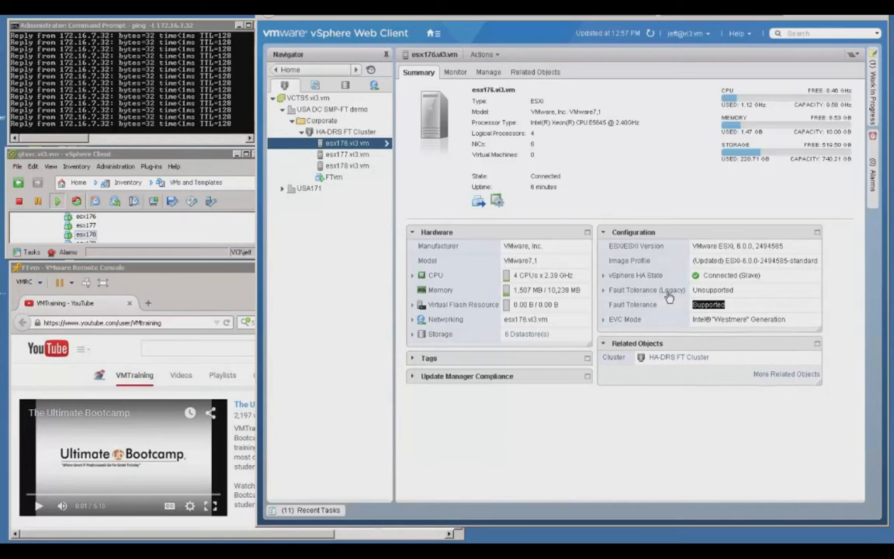
pyautogui.click(734, 305)
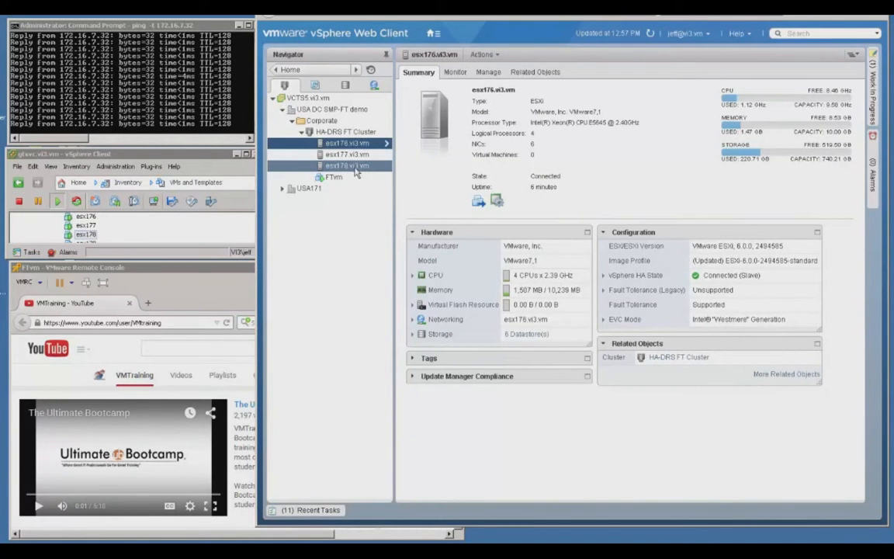
# - View the FTvm virtual machine's summary and compare its IP address with the one being pinged
pyautogui.click(114, 157)
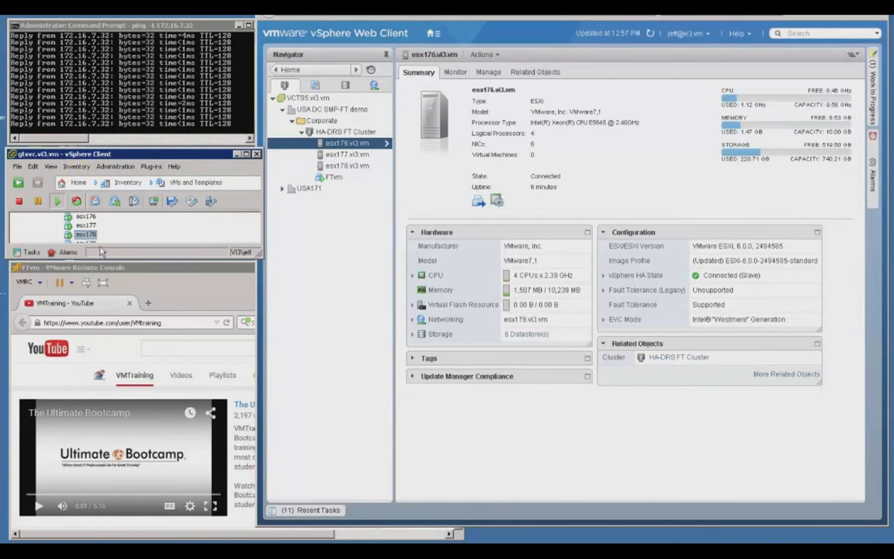
pyautogui.click(336, 178)
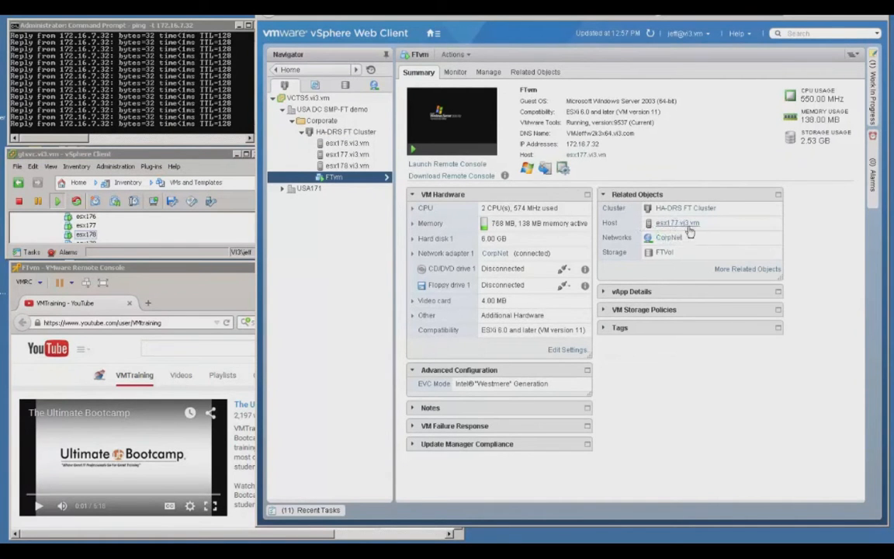
pyautogui.doubleClick(589, 145)
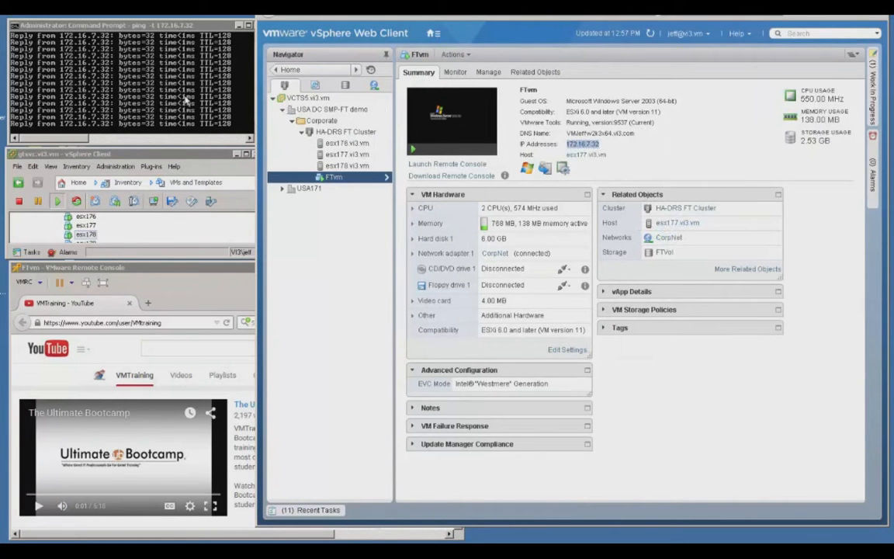
pyautogui.click(126, 33)
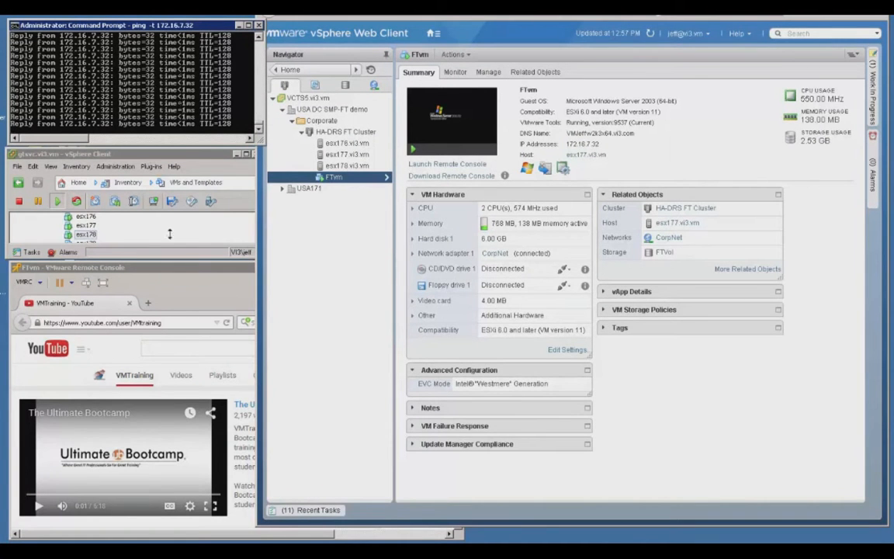
# - Unlock the Windows session in FTvm's remote console by entering the Administrator password
pyautogui.click(165, 269)
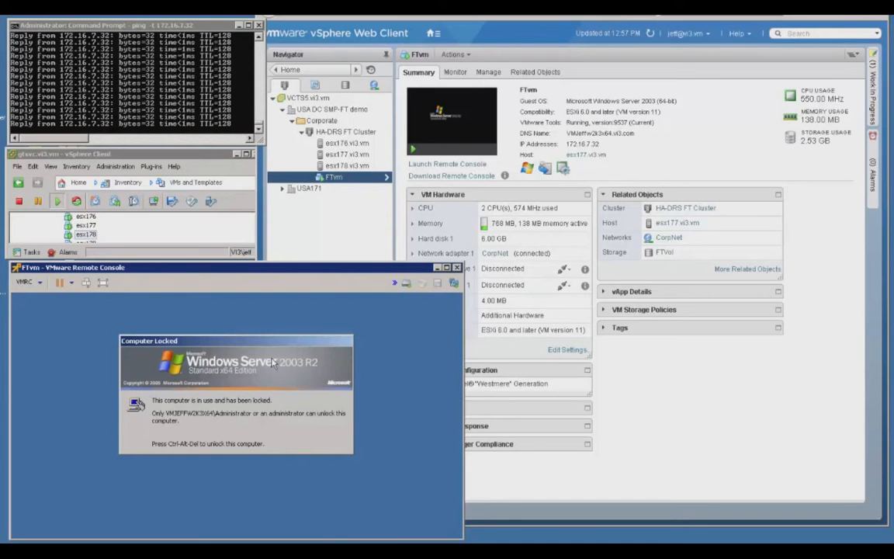
pyautogui.press('ctrl+alt+Insert')
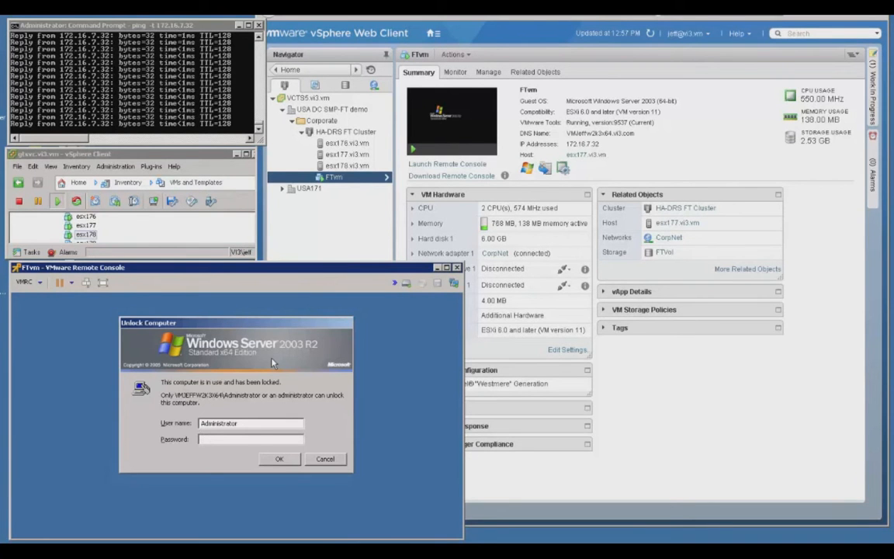
pyautogui.write('••••••••••')
pyautogui.press('Return')
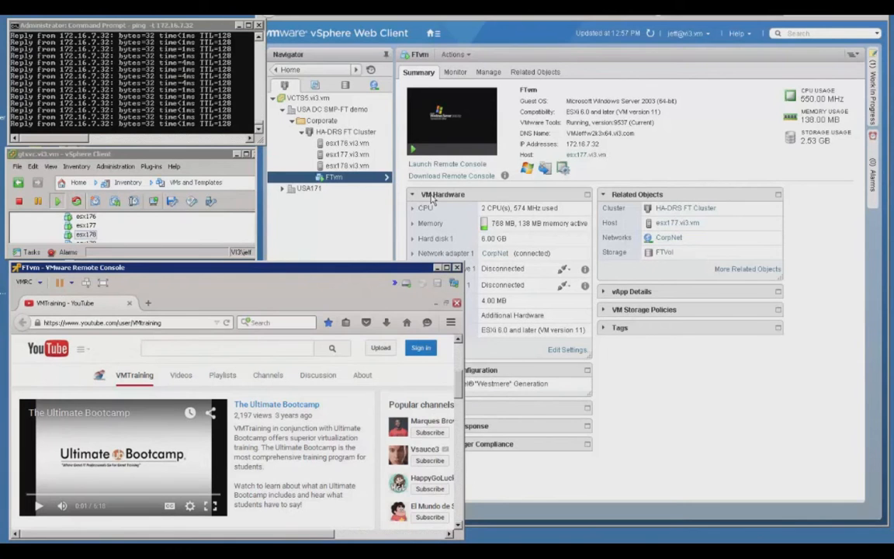
# - Start turning on Fault Tolerance for FTvm in the vSphere Web Client and place the secondary's configuration file on the FTVol datastore
pyautogui.click(329, 223)
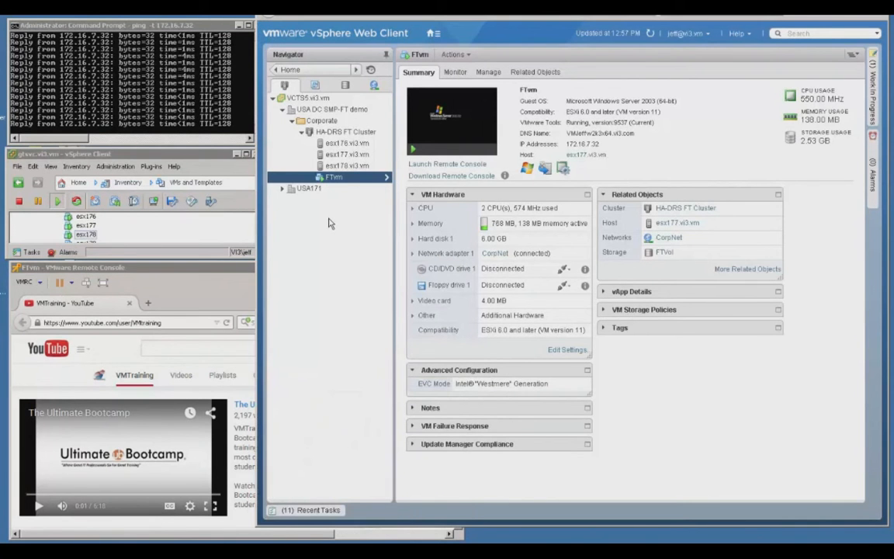
pyautogui.rightClick(333, 179)
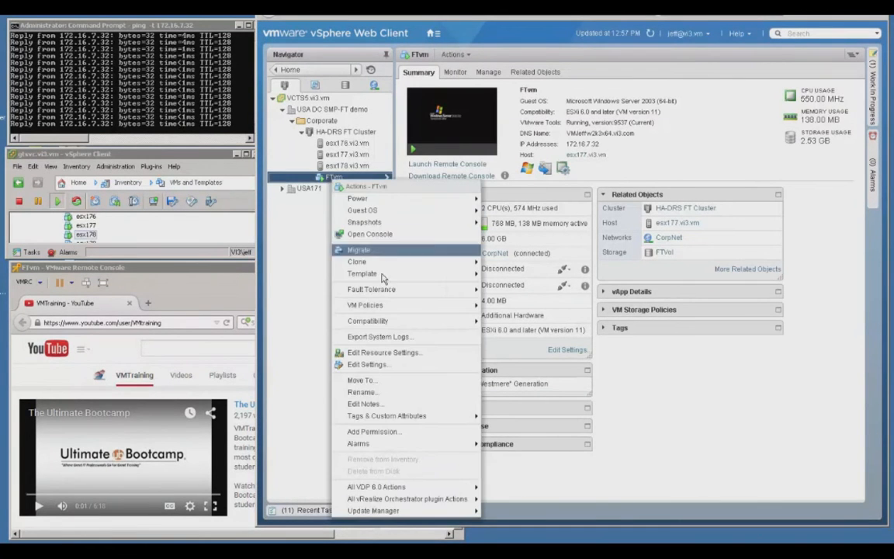
pyautogui.moveTo(381, 291)
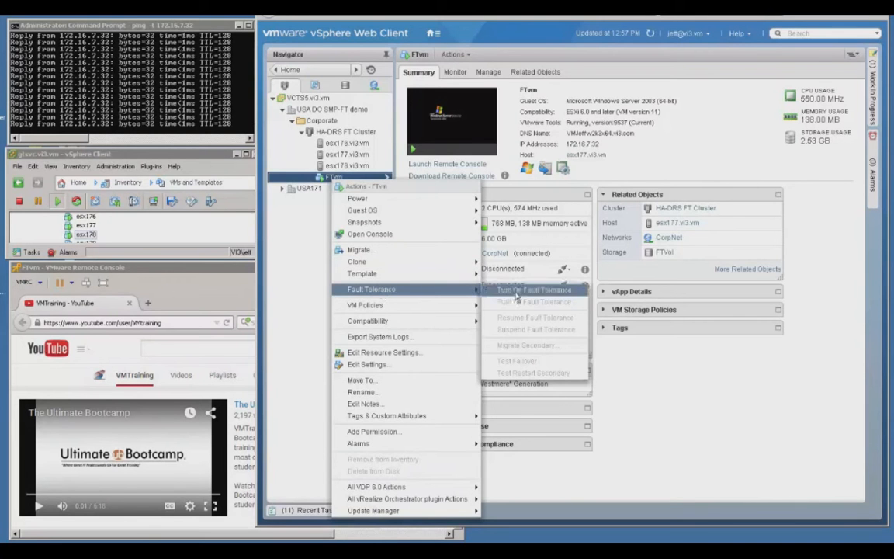
pyautogui.click(518, 293)
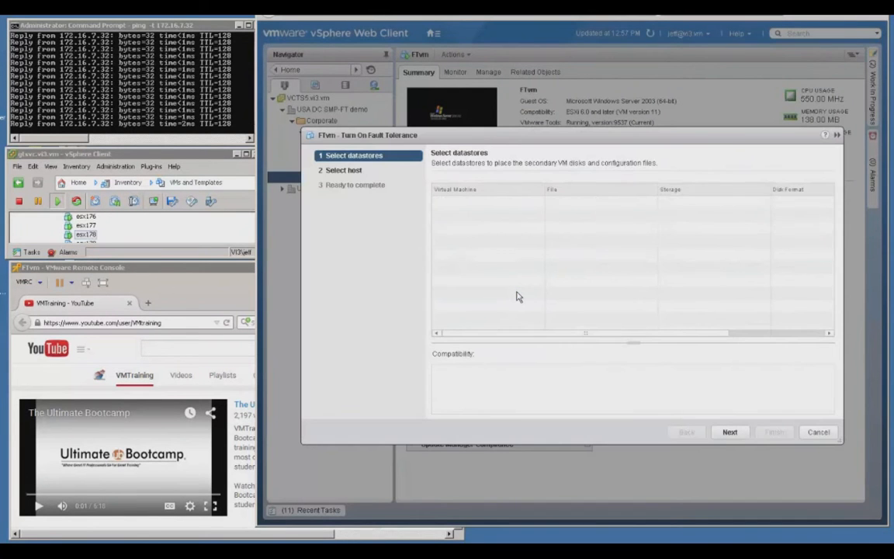
pyautogui.click(673, 201)
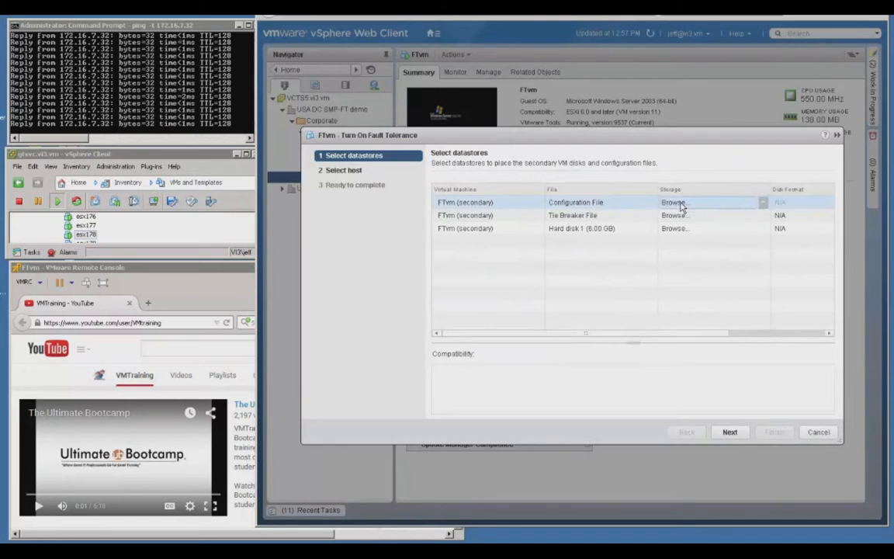
pyautogui.click(680, 205)
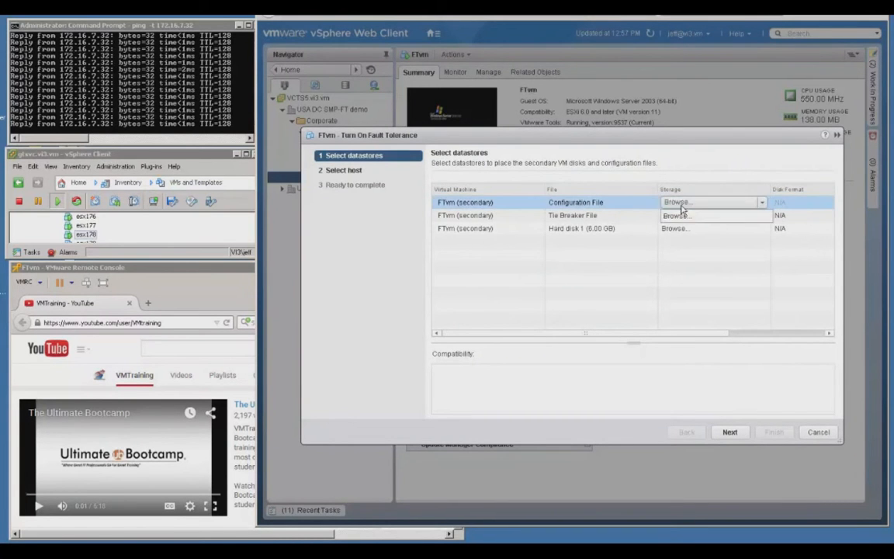
pyautogui.click(680, 203)
pyautogui.click(685, 218)
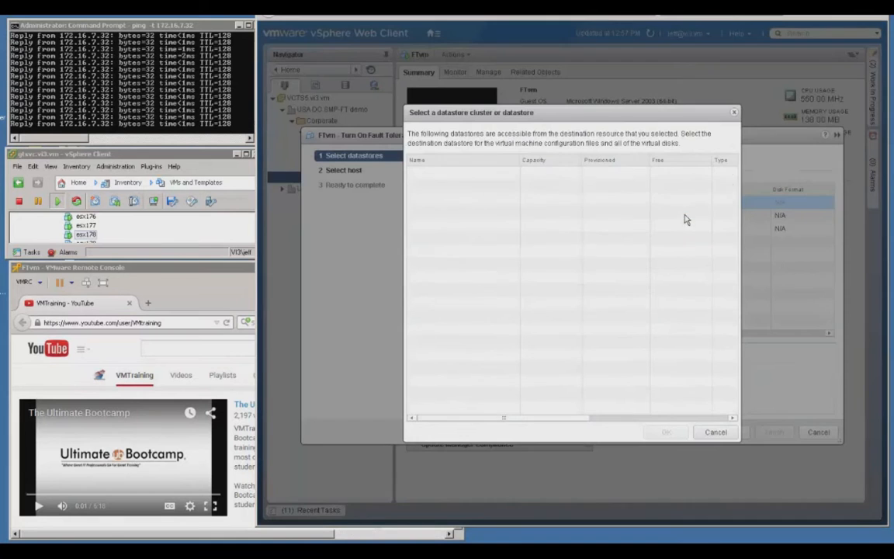
pyautogui.click(501, 188)
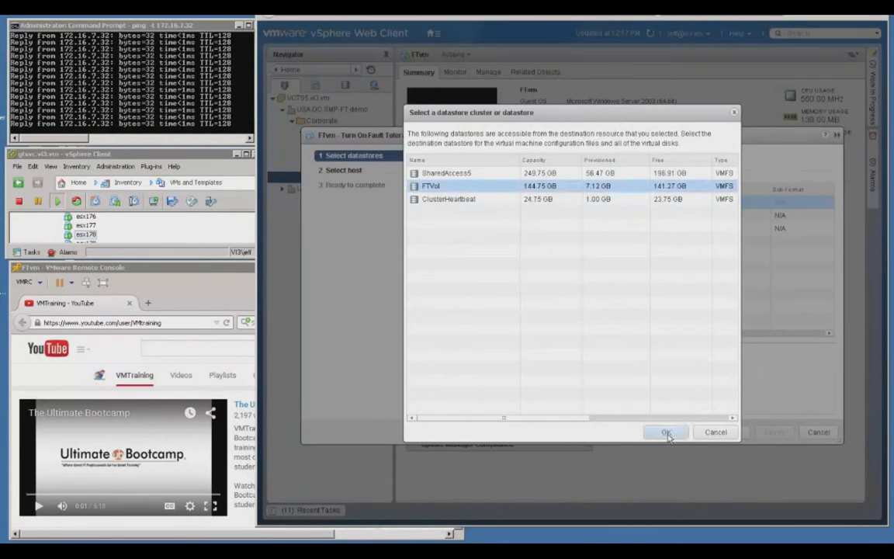
pyautogui.click(665, 433)
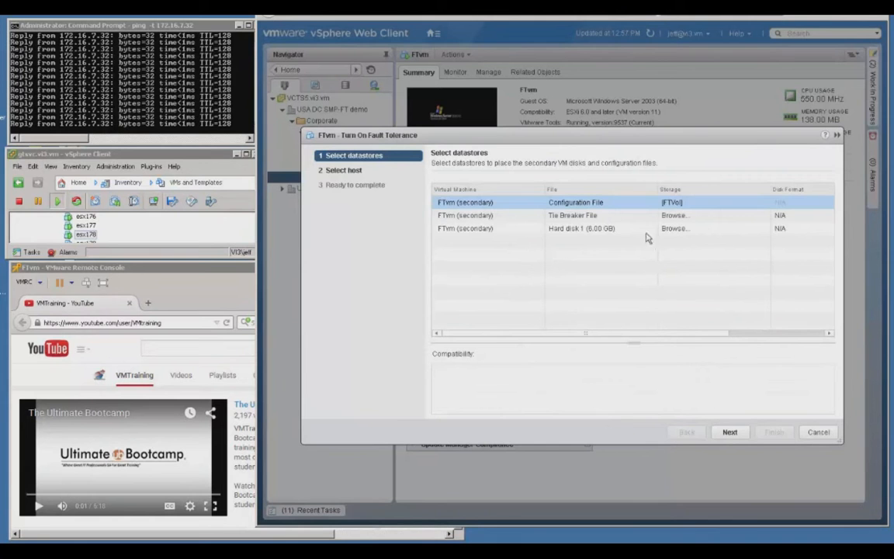
# - Place the secondary VM's tie breaker file on the FTVol datastore
pyautogui.click(679, 218)
pyautogui.click(682, 220)
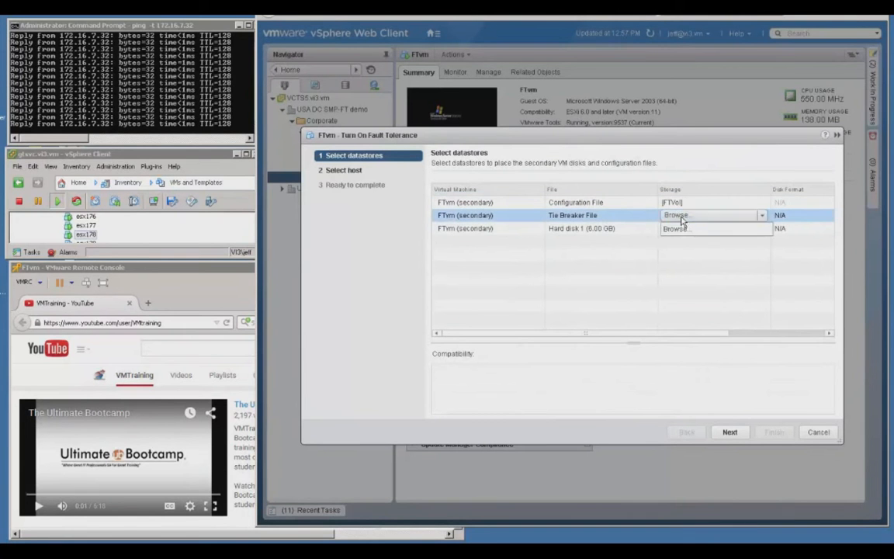
pyautogui.click(682, 230)
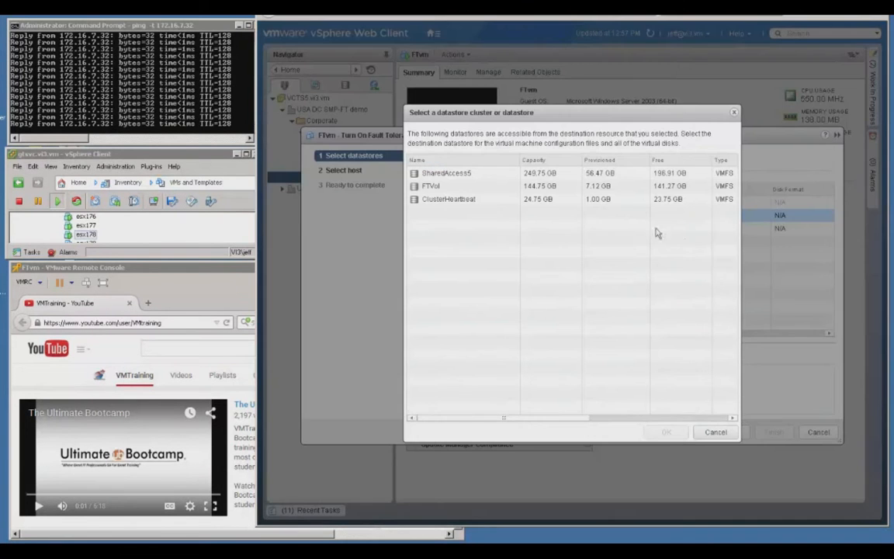
pyautogui.click(467, 186)
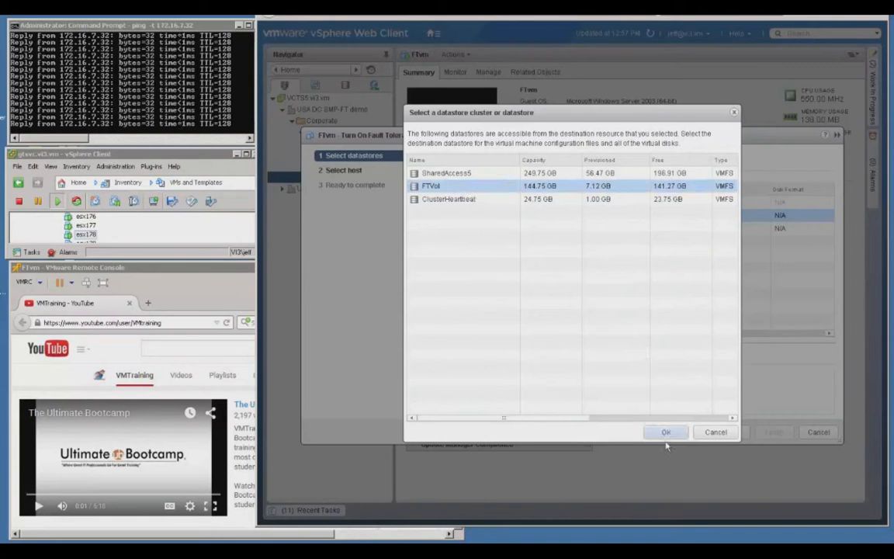
pyautogui.click(666, 432)
# - Place the secondary VM's Hard disk 1 on the FTVol datastore and continue to the host selection
pyautogui.click(680, 229)
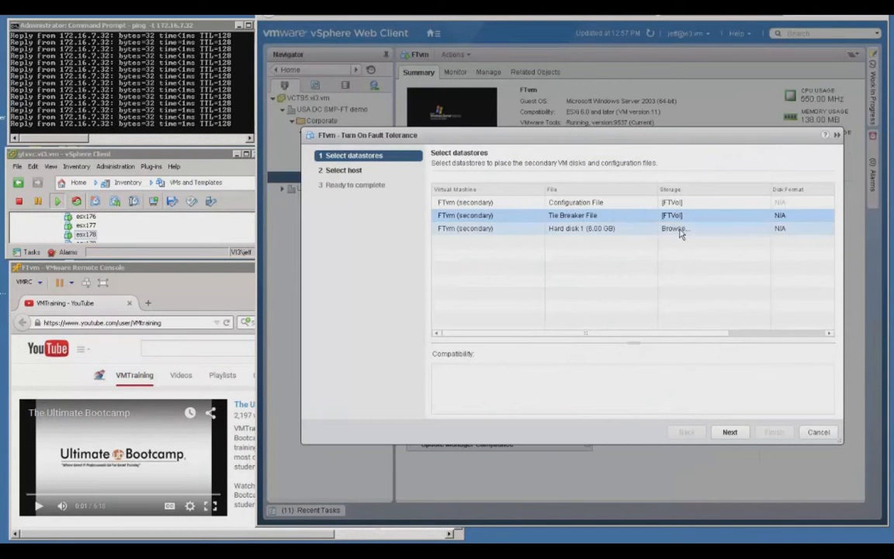
pyautogui.click(679, 231)
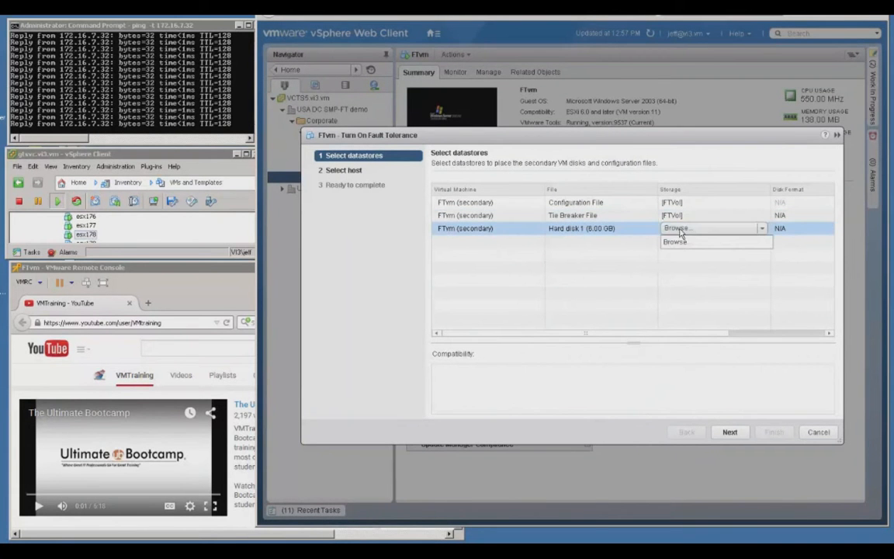
pyautogui.click(681, 243)
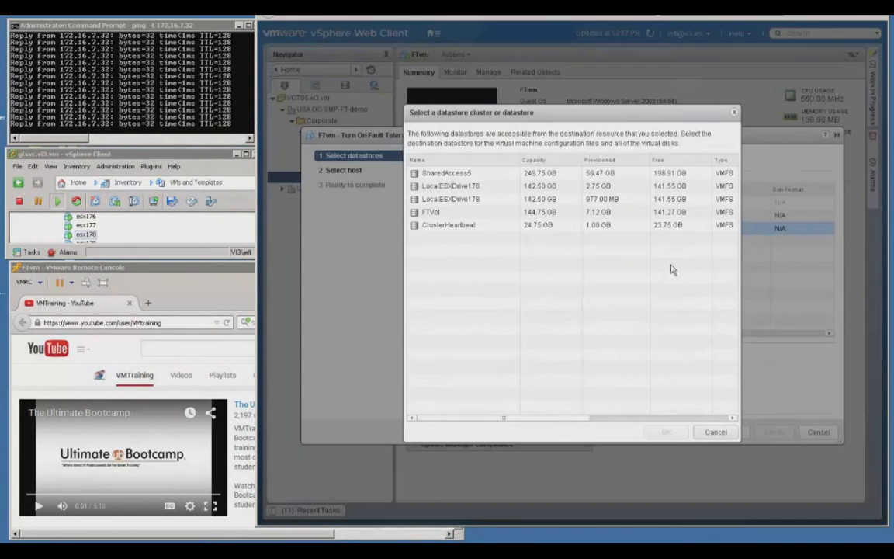
pyautogui.click(498, 212)
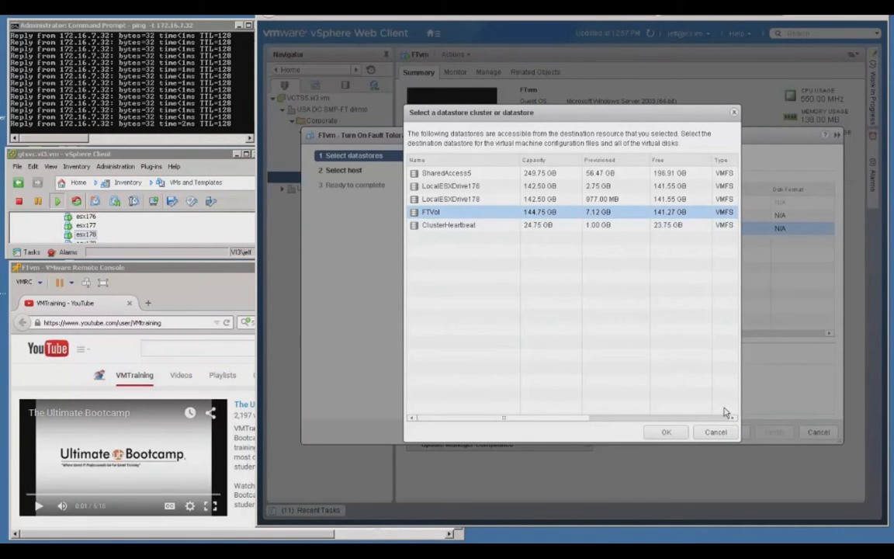
pyautogui.click(664, 432)
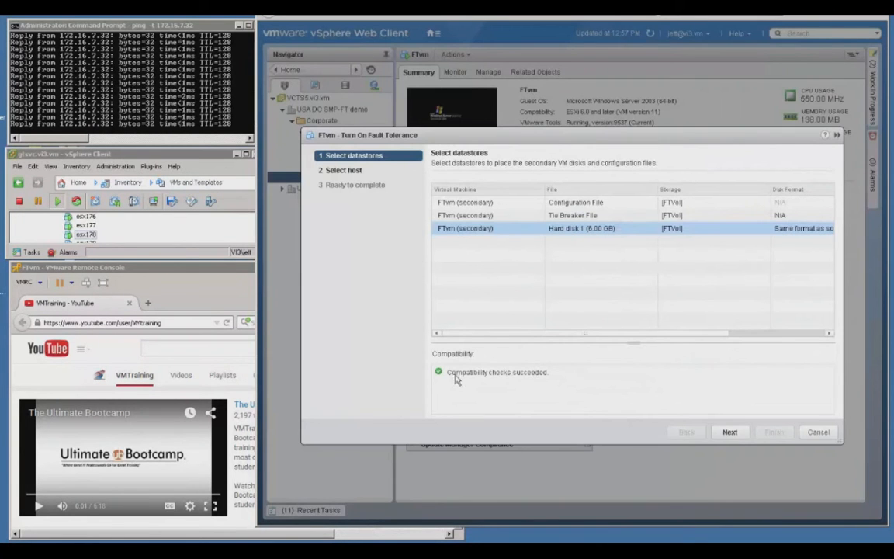
pyautogui.click(730, 432)
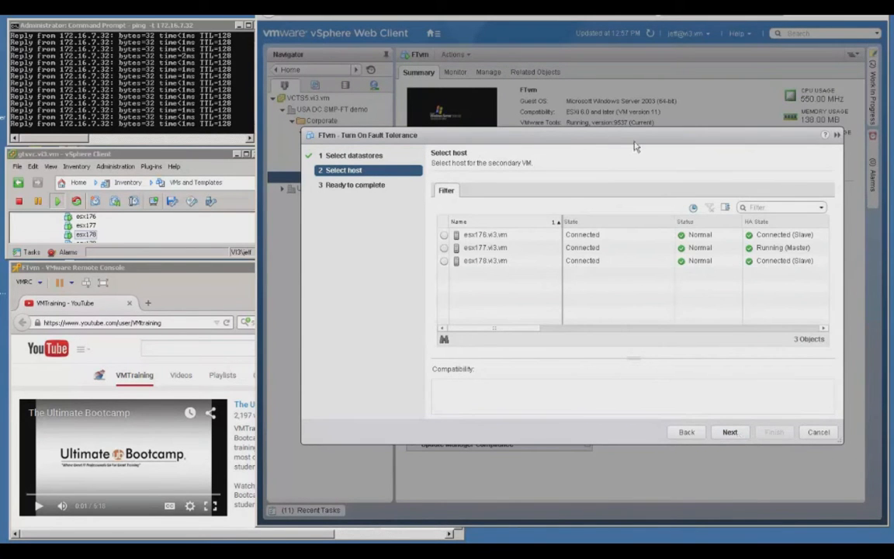
# - Check the compatibility of the three hosts and choose esx178.vi3.vm for the secondary VM
pyautogui.moveTo(630, 138); pyautogui.dragTo(626, 174)
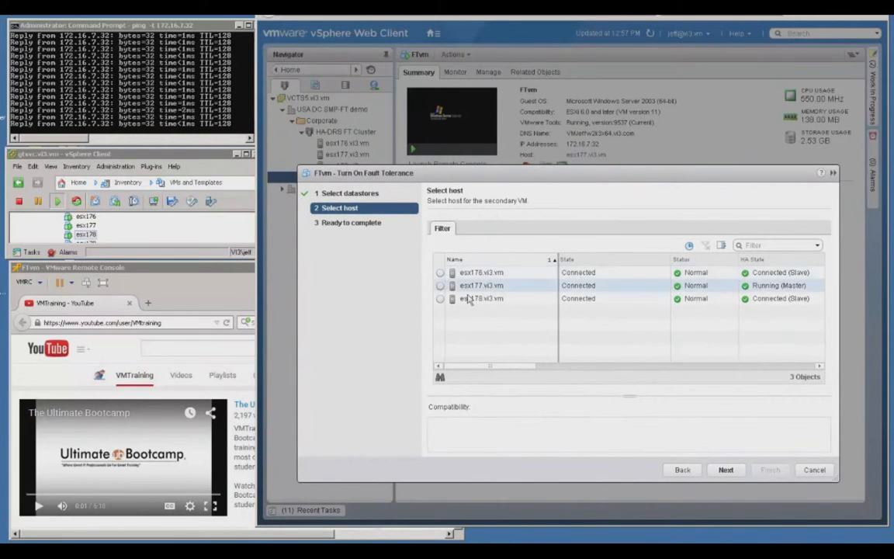
pyautogui.click(440, 298)
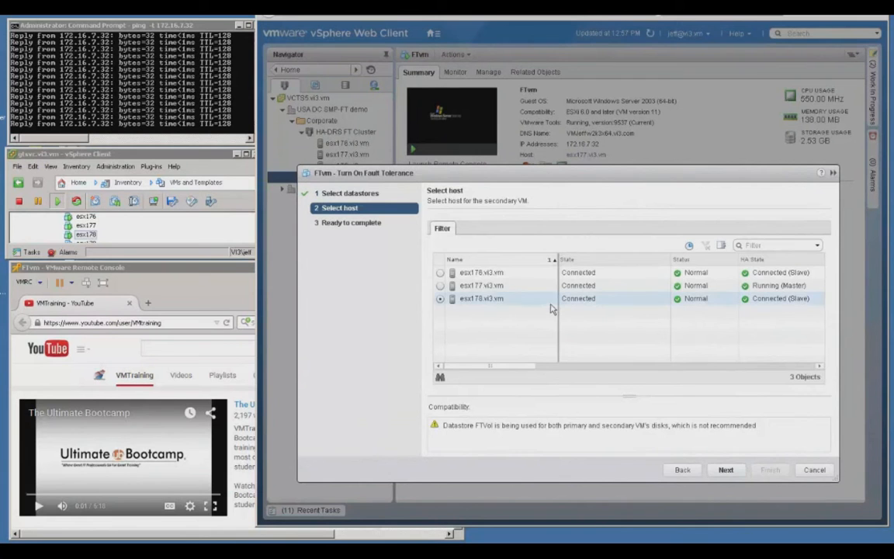
pyautogui.click(512, 286)
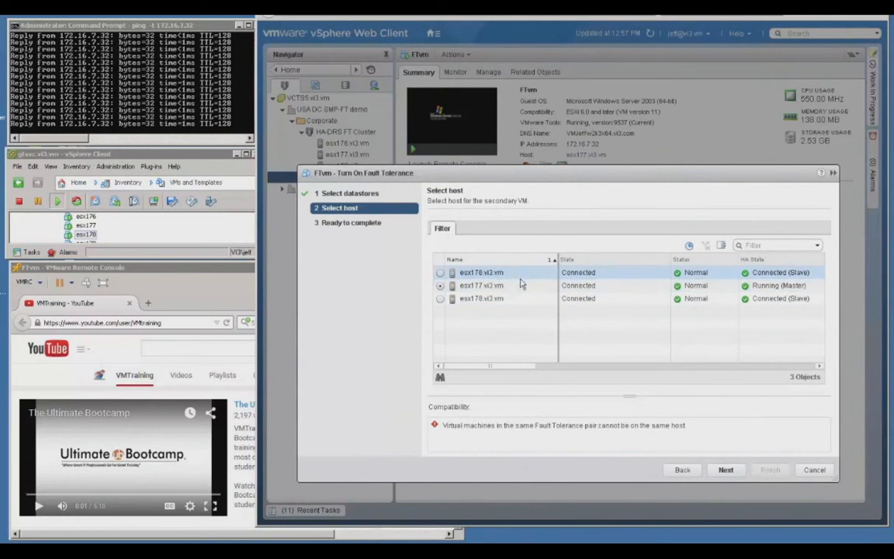
pyautogui.click(521, 273)
pyautogui.click(494, 300)
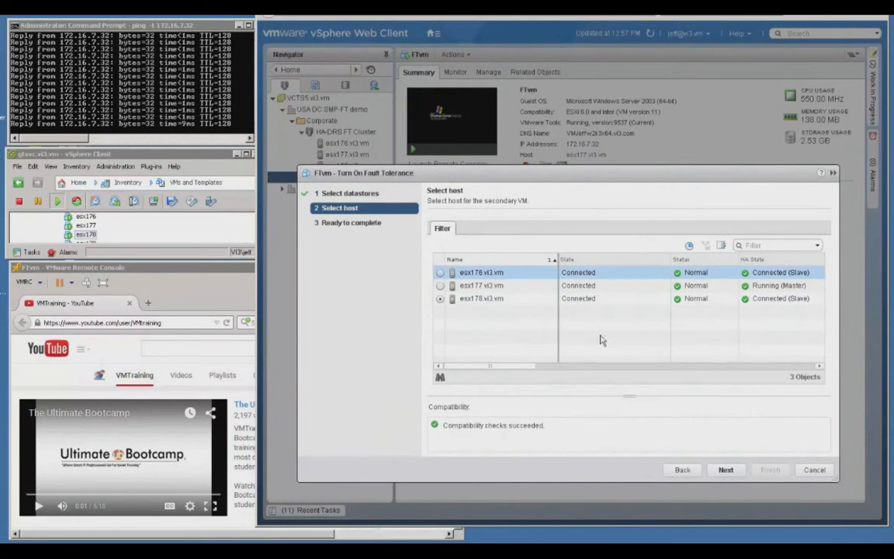
# - Accept the secondary VM's placement, finish turning on Fault Tolerance for FTvm, and refresh its summary
pyautogui.click(724, 471)
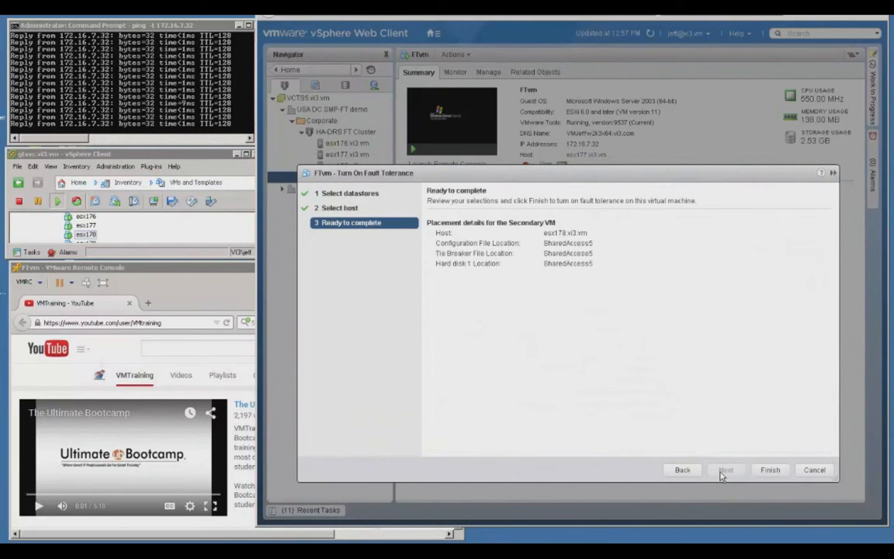
pyautogui.click(769, 470)
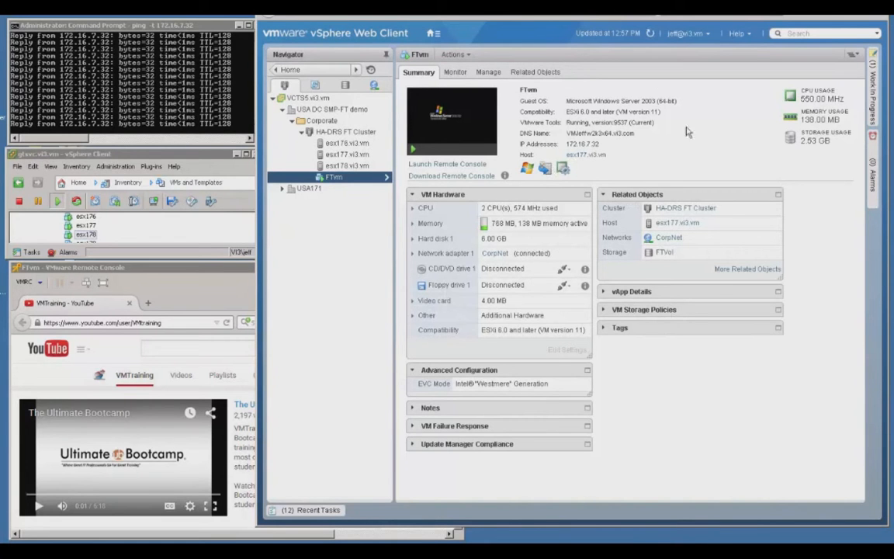
pyautogui.click(649, 35)
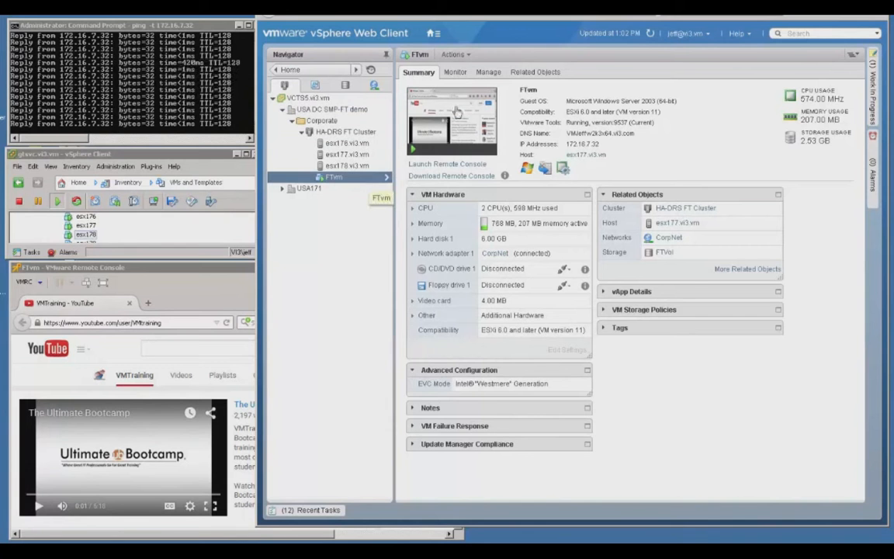
# - Update FTvm's summary by reselecting it from the HA-DRS FT Cluster and move its Fault Tolerance section directly below Related Objects
pyautogui.click(344, 133)
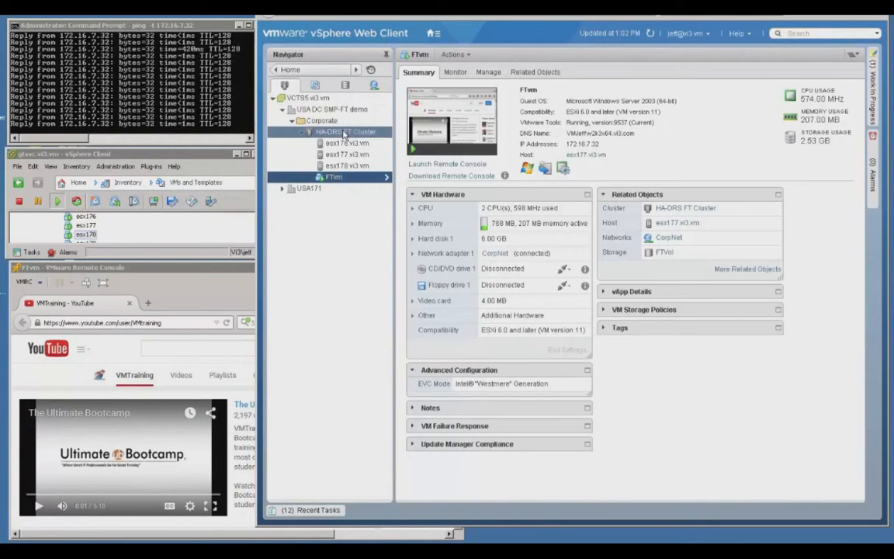
pyautogui.click(325, 182)
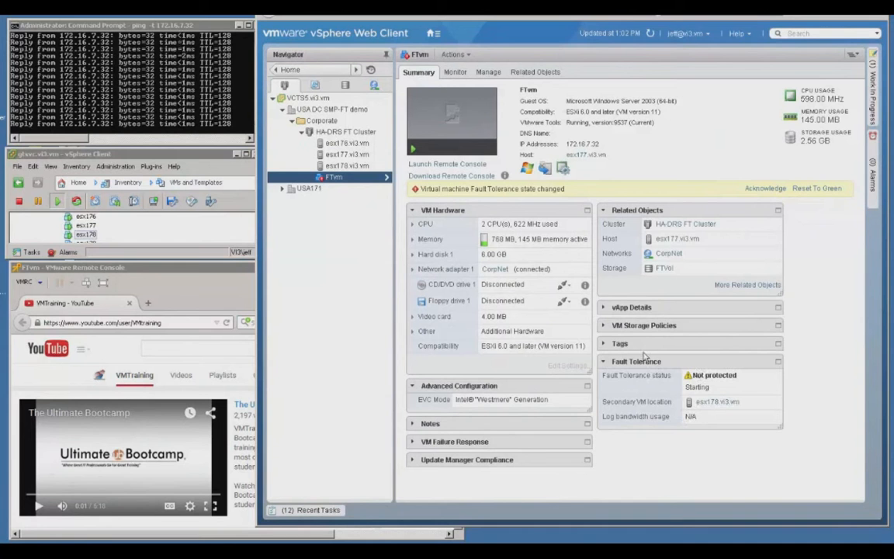
pyautogui.moveTo(642, 367); pyautogui.dragTo(649, 280)
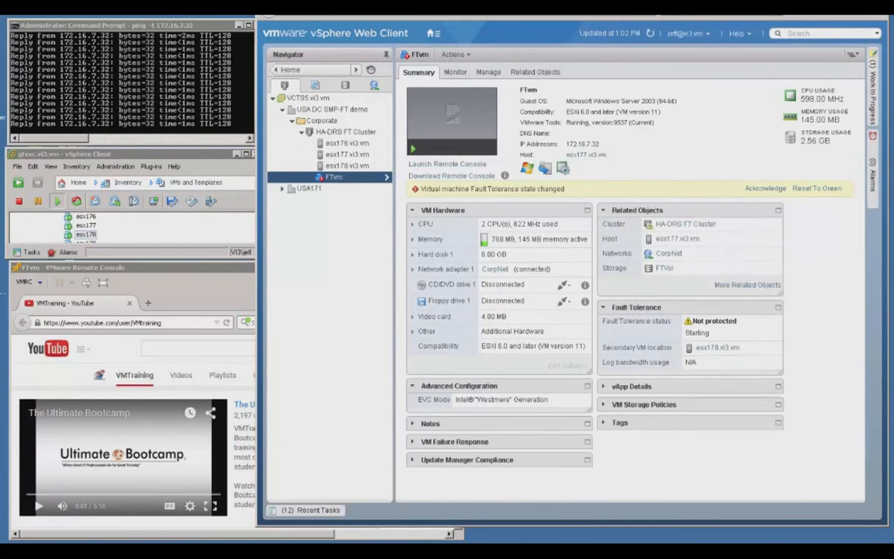
# - Open the secondary VM's host esx178.vi3.vm and check the virtual machines listed on it
pyautogui.click(717, 349)
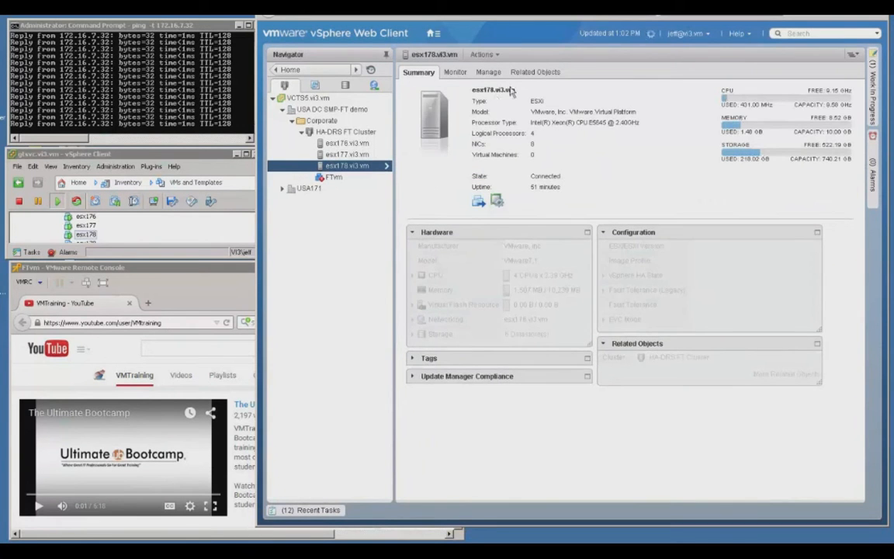
pyautogui.click(537, 75)
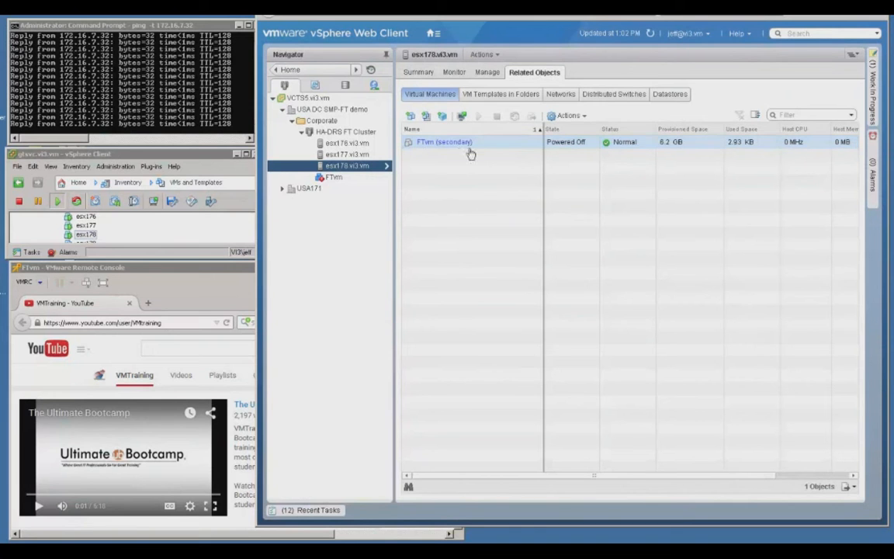
pyautogui.click(474, 150)
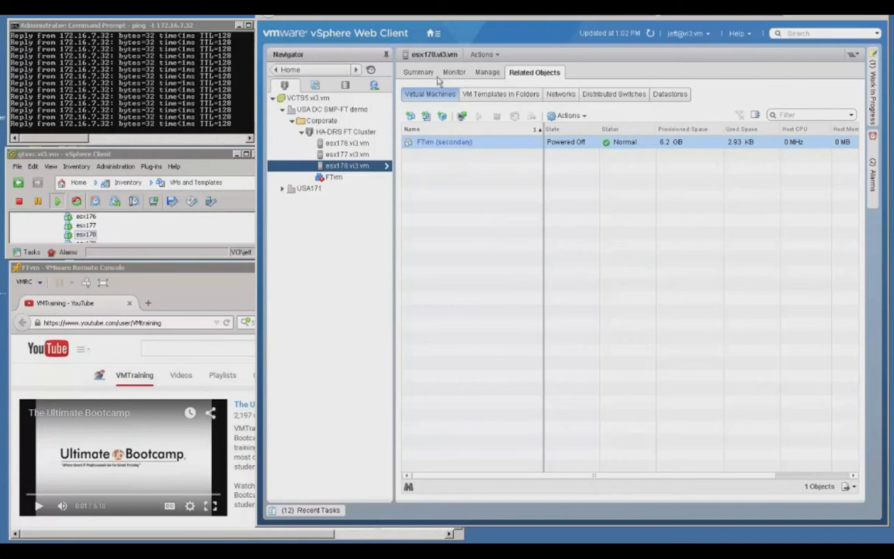
# - Return to FTvm's summary and acknowledge the alarm about its changed Fault Tolerance state
pyautogui.click(334, 179)
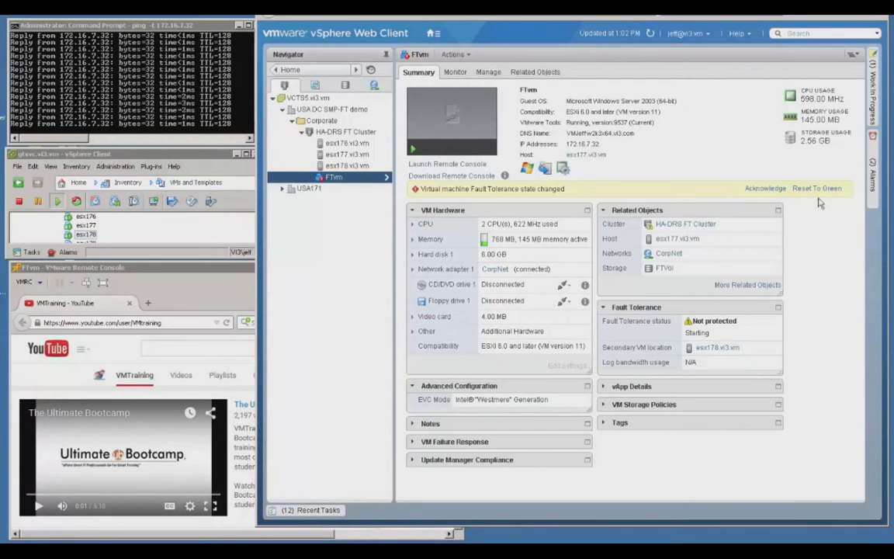
pyautogui.click(757, 189)
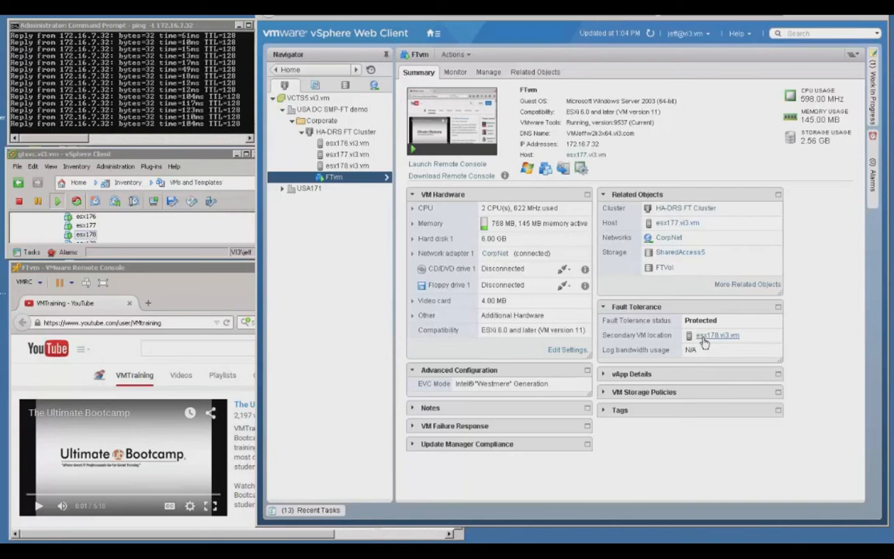
# - Play The Ultimate Bootcamp video in FTvm's remote console and return to the vSphere Web Client
pyautogui.click(118, 275)
pyautogui.scroll(-1, 52, 446)
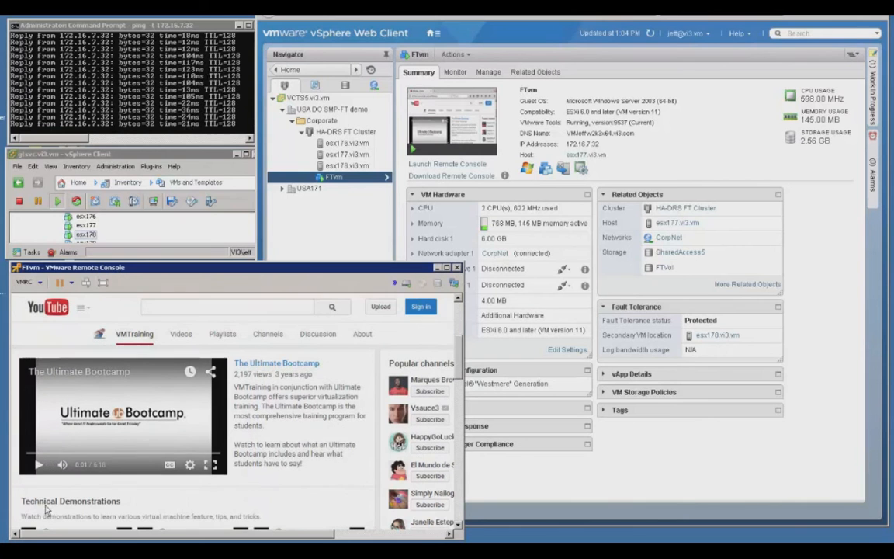
pyautogui.click(39, 464)
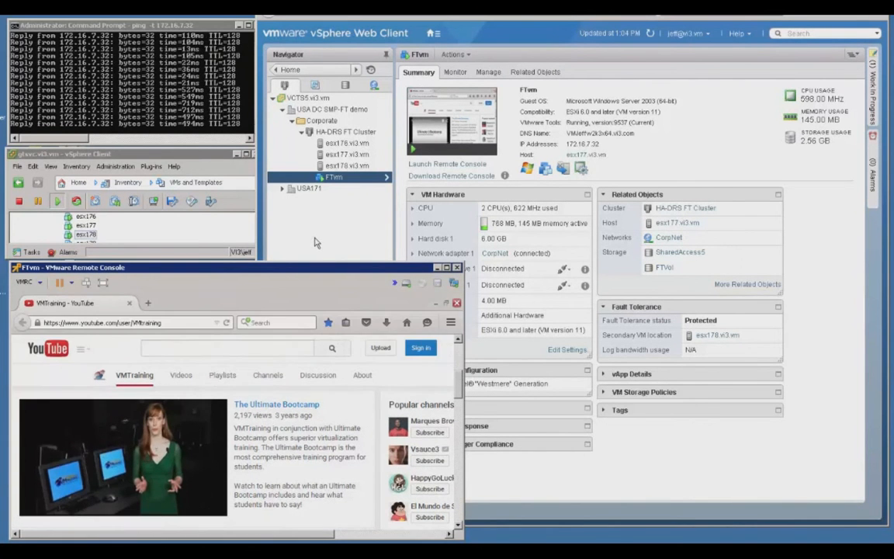
pyautogui.click(314, 243)
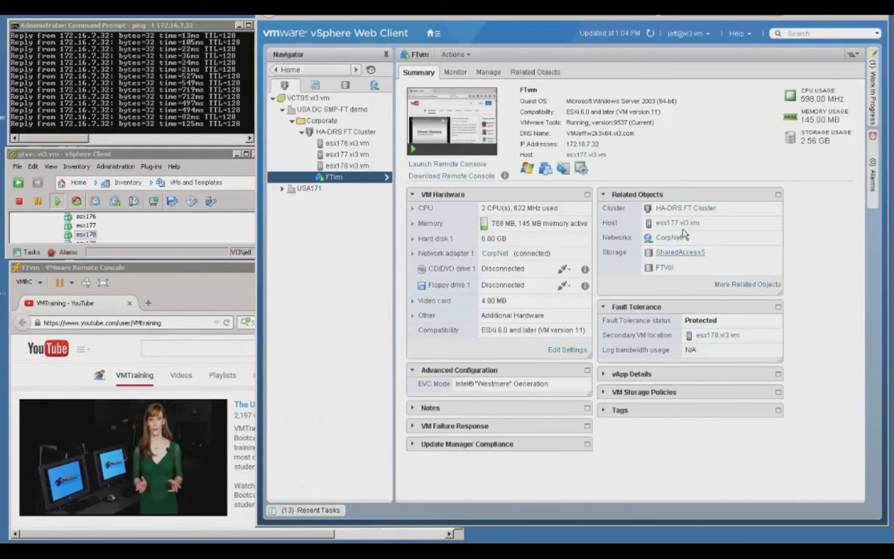
# - Switch to the vSphere Client, power off the esx177 virtual machine, and watch the ping replies in the Command Prompt
pyautogui.rightClick(83, 226)
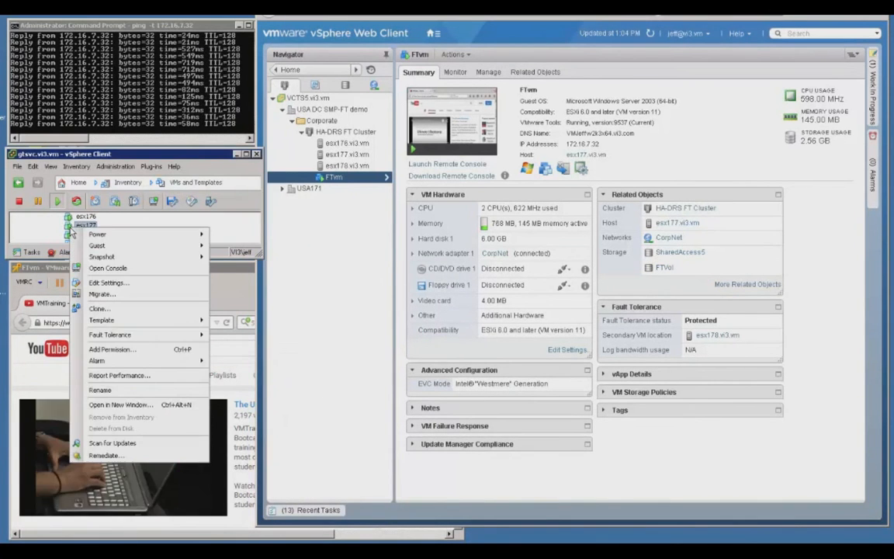
pyautogui.moveTo(117, 234)
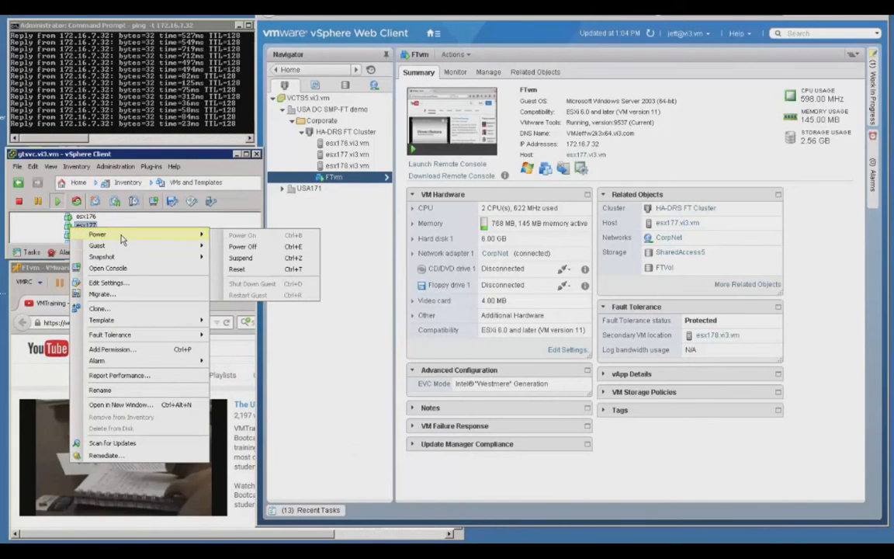
pyautogui.click(248, 247)
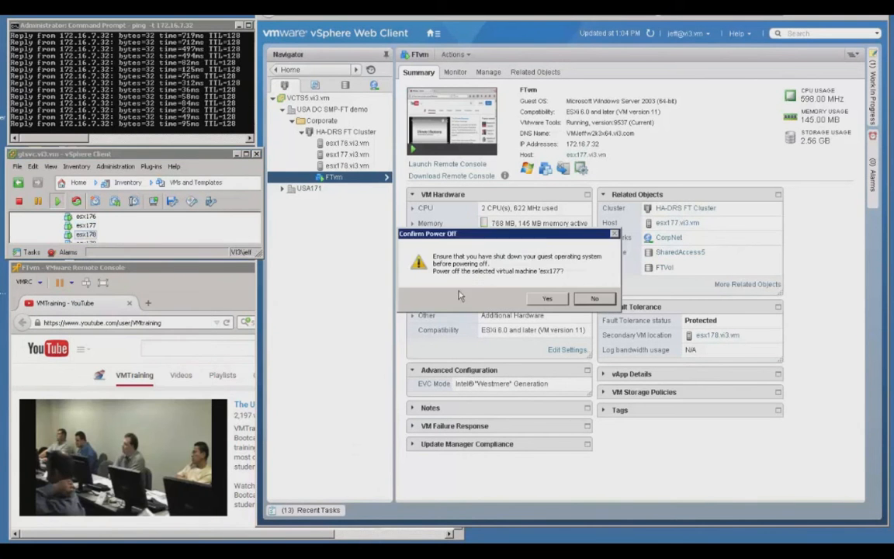
pyautogui.click(547, 298)
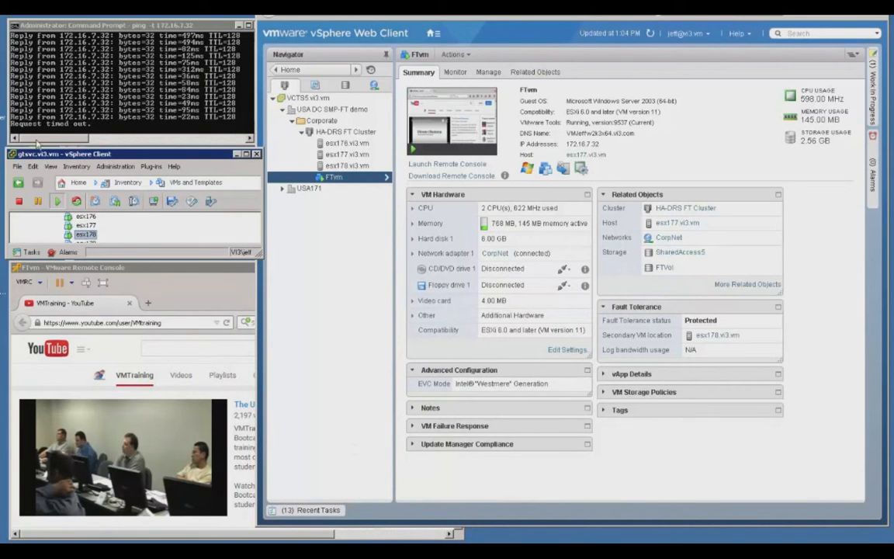
pyautogui.click(102, 72)
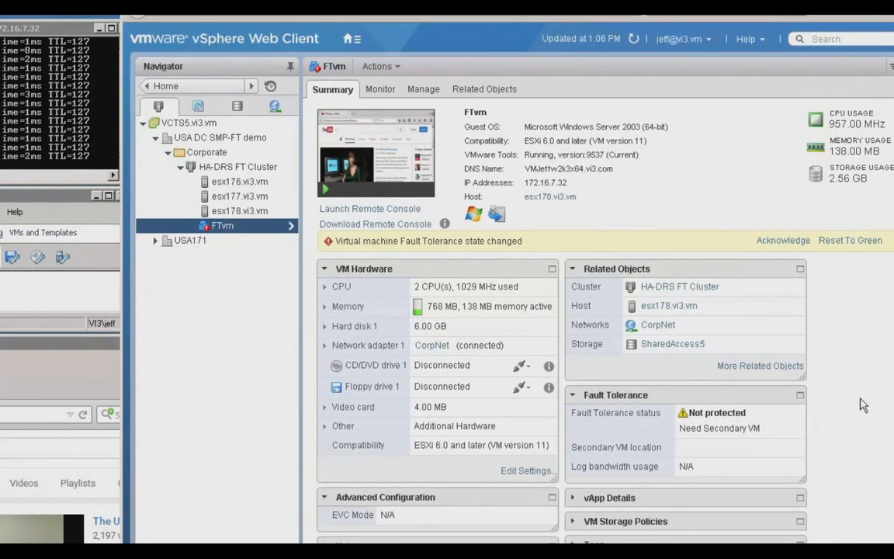
# - Acknowledge FTvm's Fault Tolerance state alarm in the vSphere Web Client and refresh its summary
pyautogui.click(791, 242)
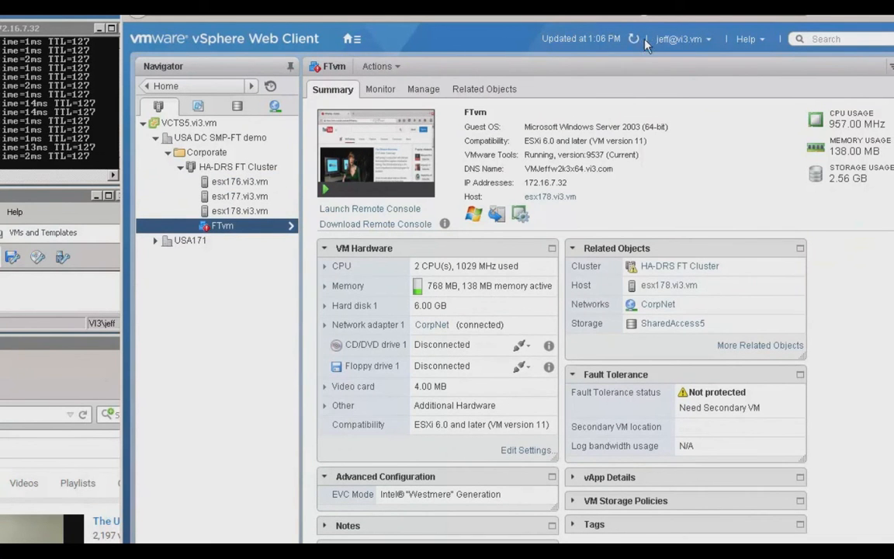
pyautogui.click(634, 38)
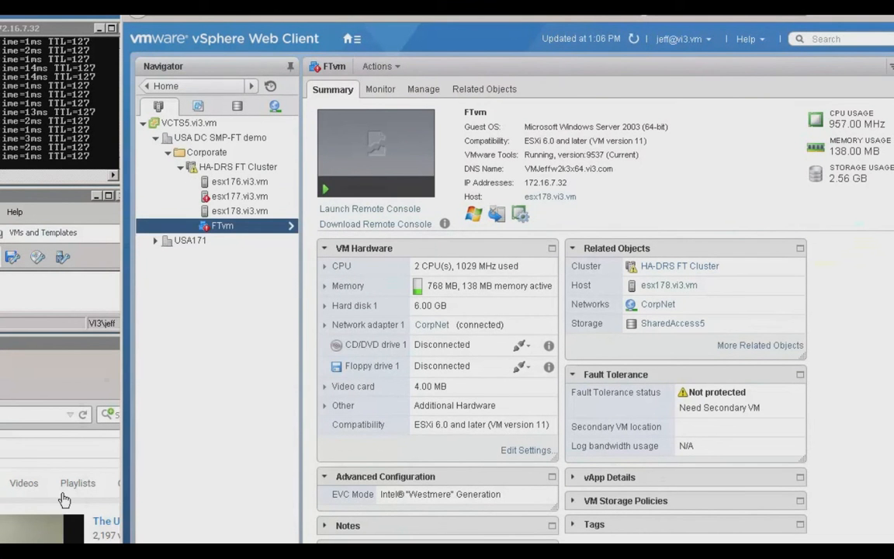
# - Check the video playback in FTvm's remote console and the state of the esx177 virtual machine in the vSphere Client
pyautogui.click(1, 344)
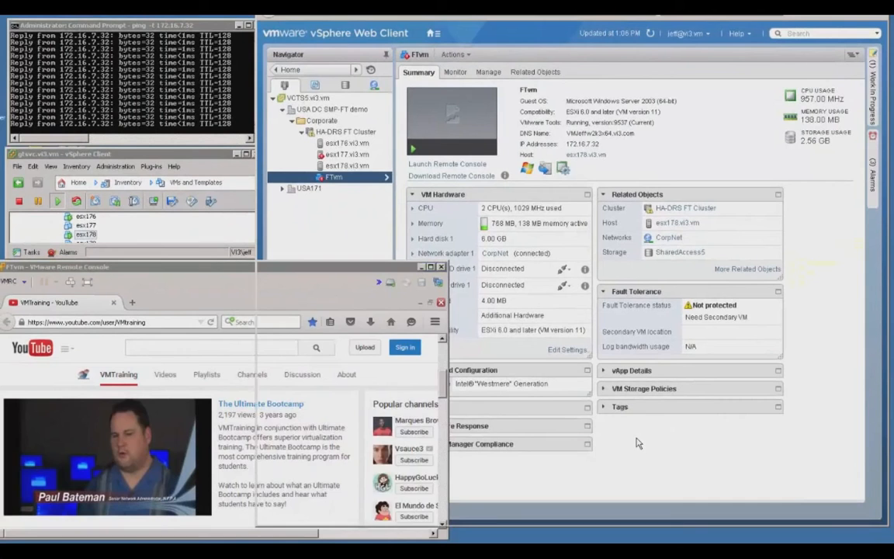
pyautogui.click(636, 442)
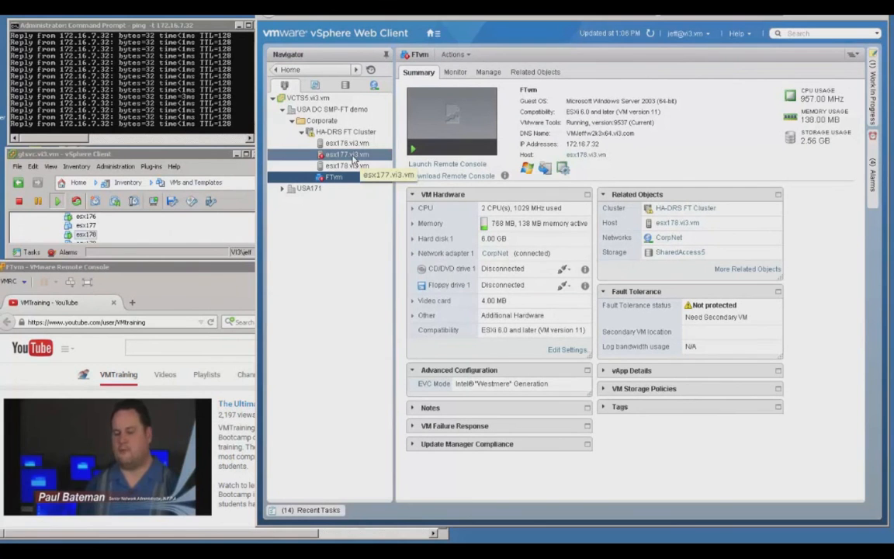
pyautogui.click(89, 232)
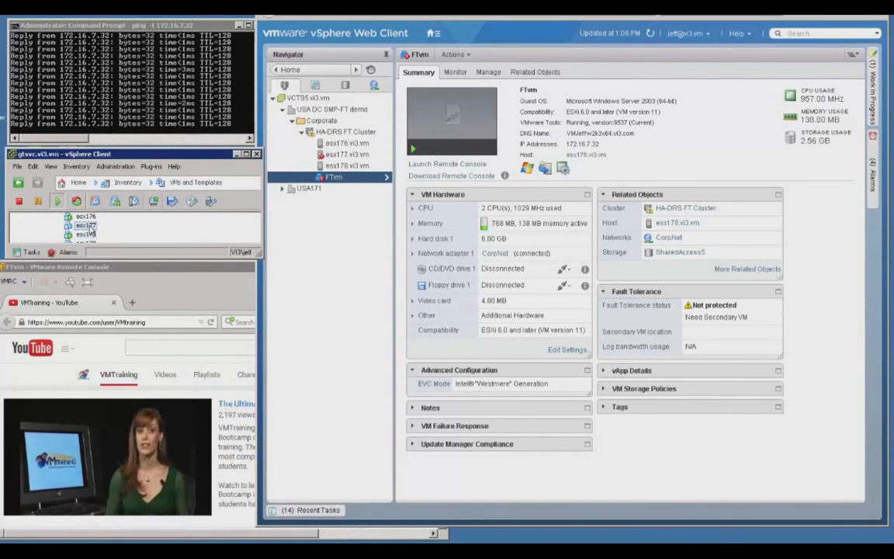
pyautogui.click(85, 225)
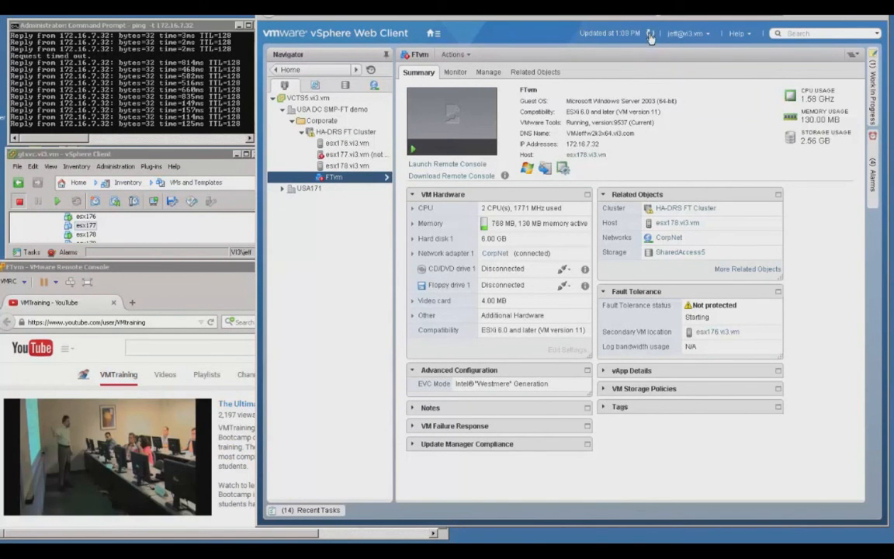
# - Refresh FTvm's Fault Tolerance status and inspect the FT Logging settings of host esx178.vi3.vm's VMkernel adapters, ending on FTvm's summary
pyautogui.click(650, 34)
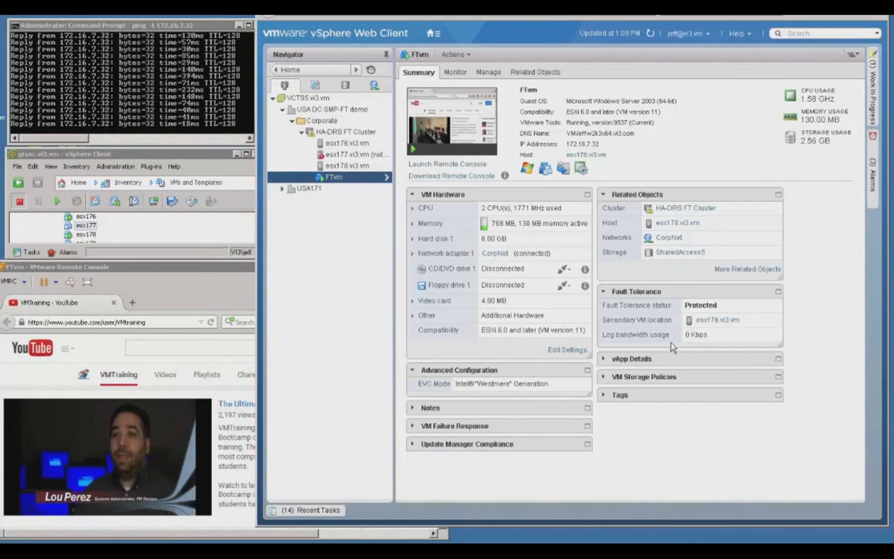
pyautogui.click(349, 167)
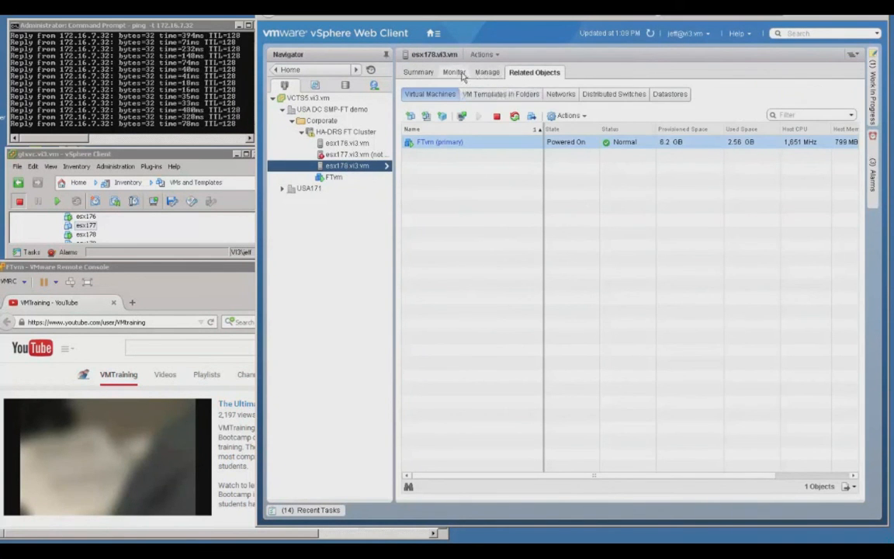
pyautogui.click(489, 76)
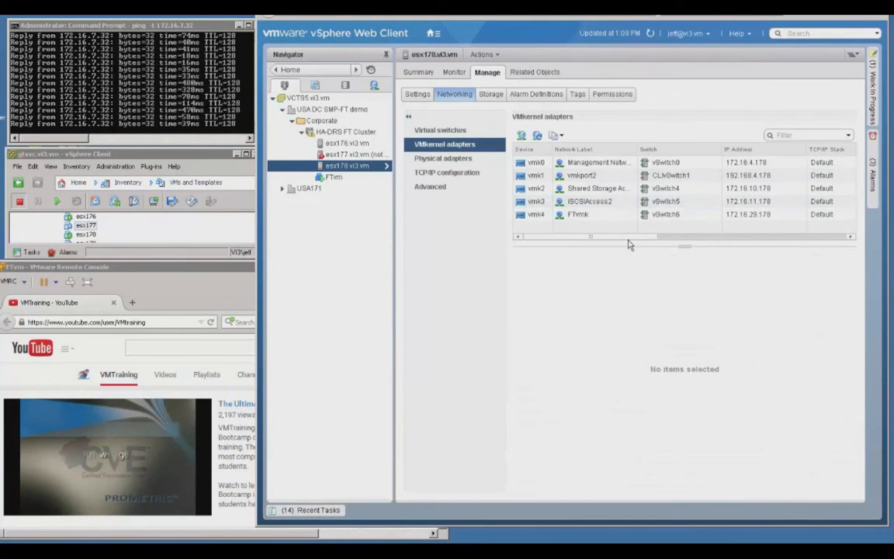
pyautogui.moveTo(629, 241); pyautogui.dragTo(719, 243)
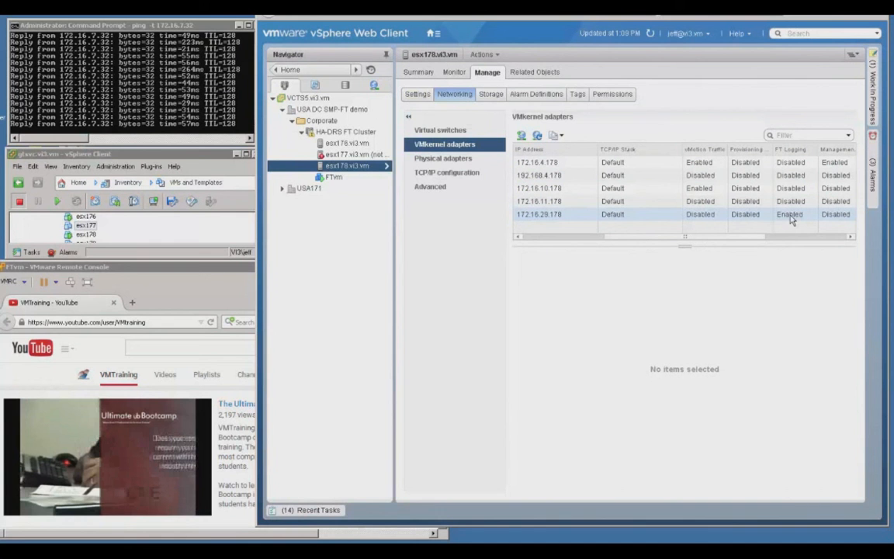
pyautogui.click(342, 178)
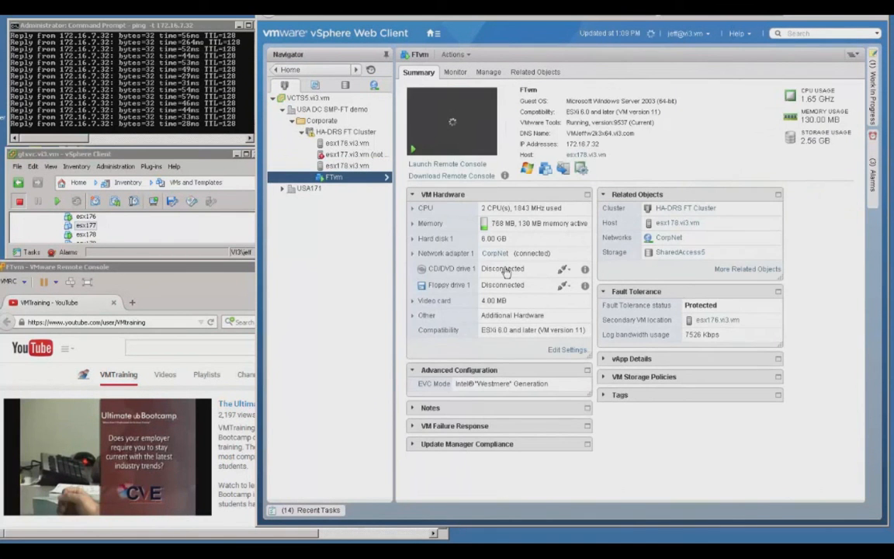